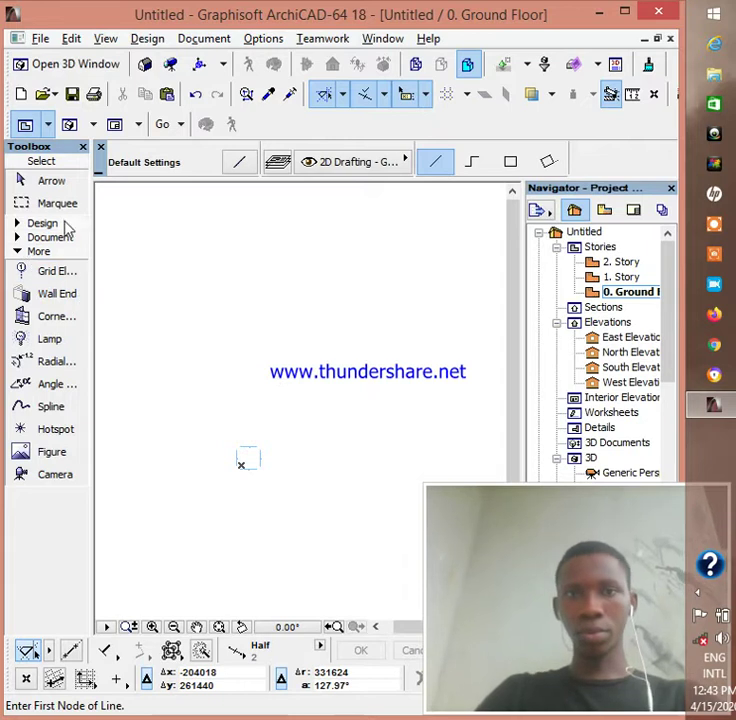
Step: Activate the Figure tool and open its default settings
{"action": "left_click", "coordinate": [58, 224]}
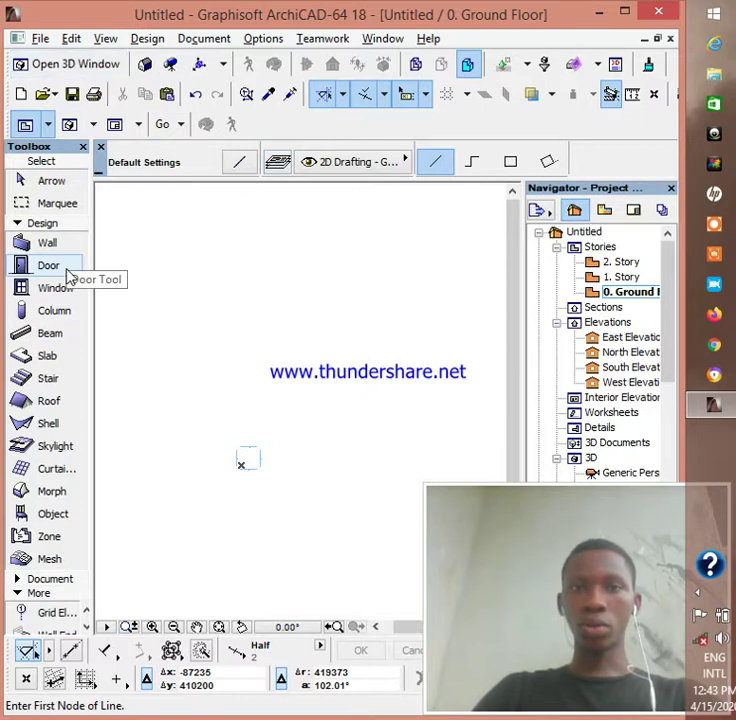
{"action": "left_click", "coordinate": [57, 597]}
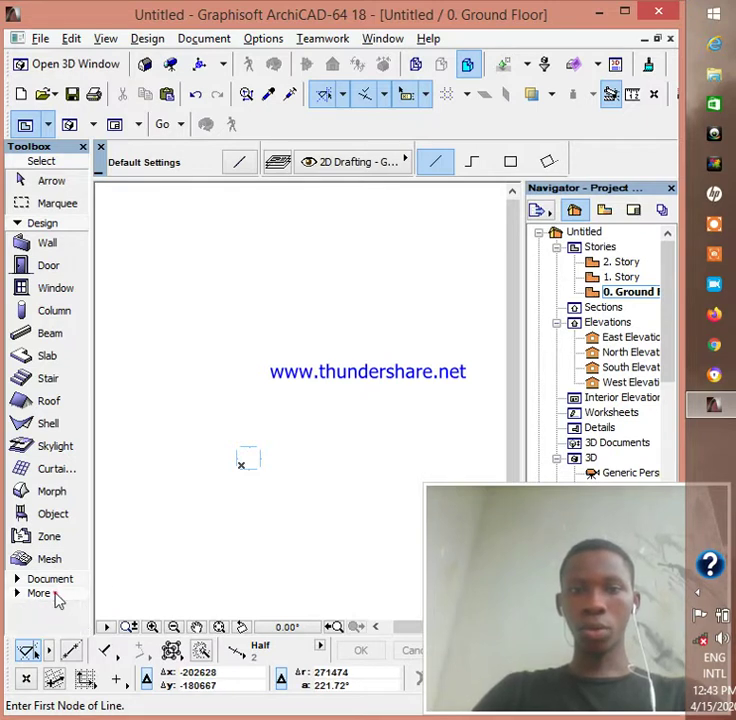
{"action": "left_click", "coordinate": [55, 595]}
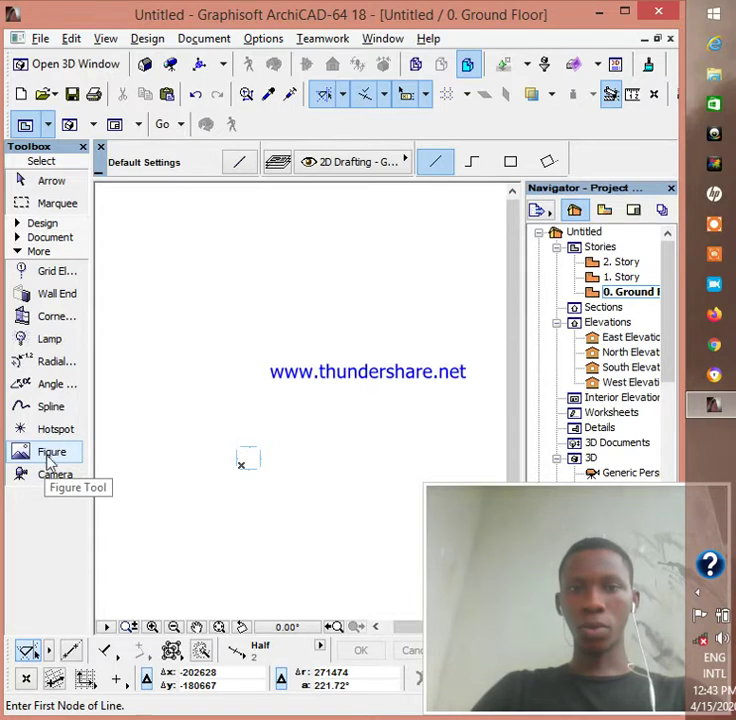
{"action": "left_click", "coordinate": [47, 459]}
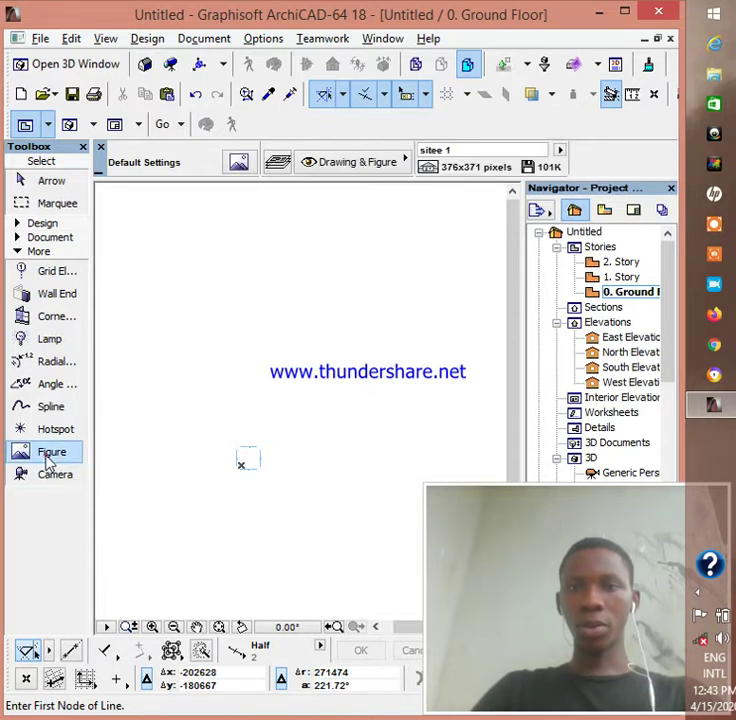
{"action": "left_click", "coordinate": [238, 163]}
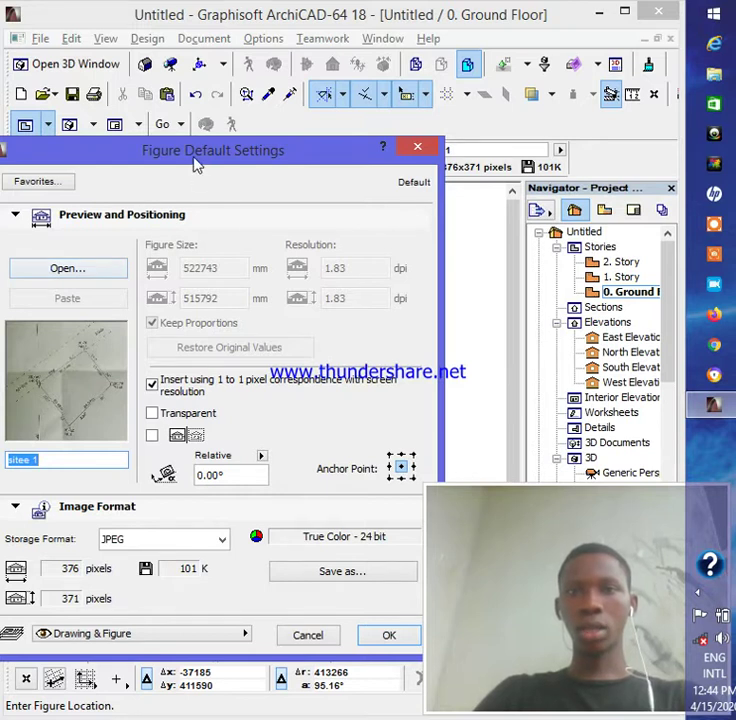
{"action": "left_click_drag", "start_coordinate": [196, 164], "coordinate": [258, 134]}
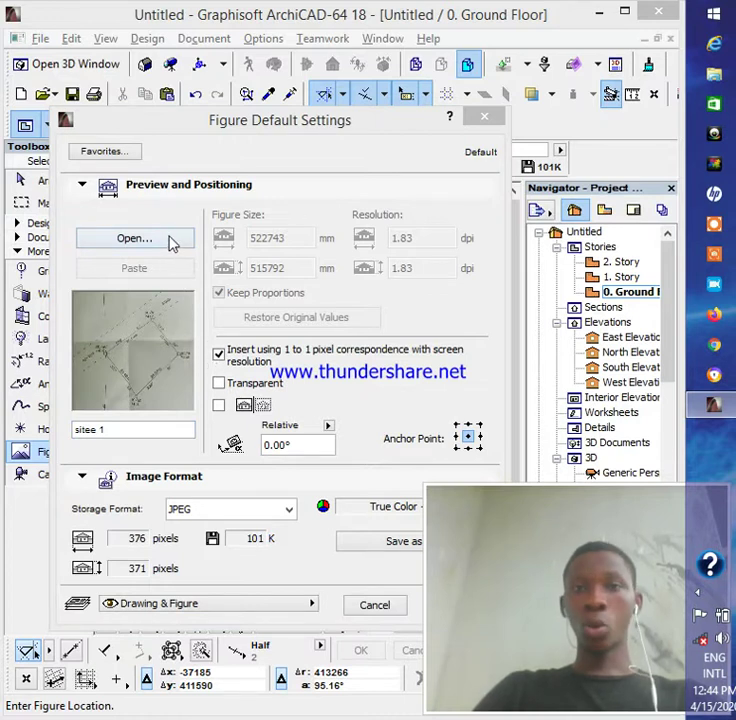
Step: Load the site survey image "sitee 1" from the Downloads folder as the figure to insert
{"action": "left_click", "coordinate": [168, 239]}
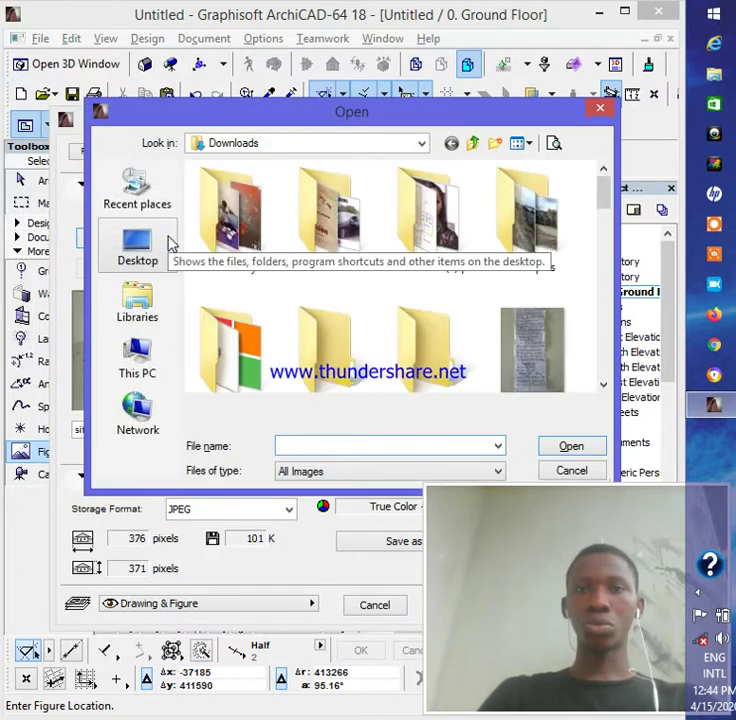
{"action": "scroll", "coordinate": [391, 343], "scroll_direction": "down", "scroll_amount": 3}
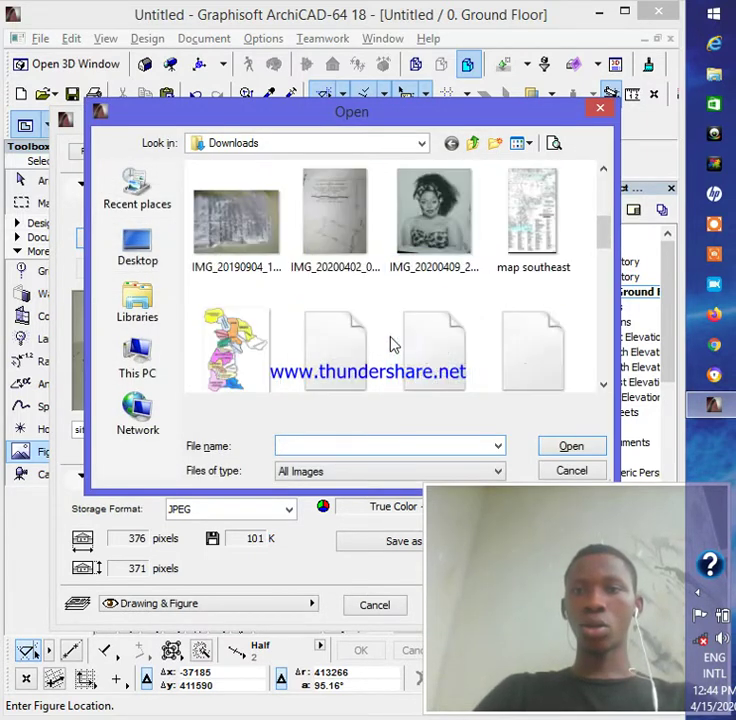
{"action": "scroll", "coordinate": [391, 343], "scroll_direction": "down", "scroll_amount": 2}
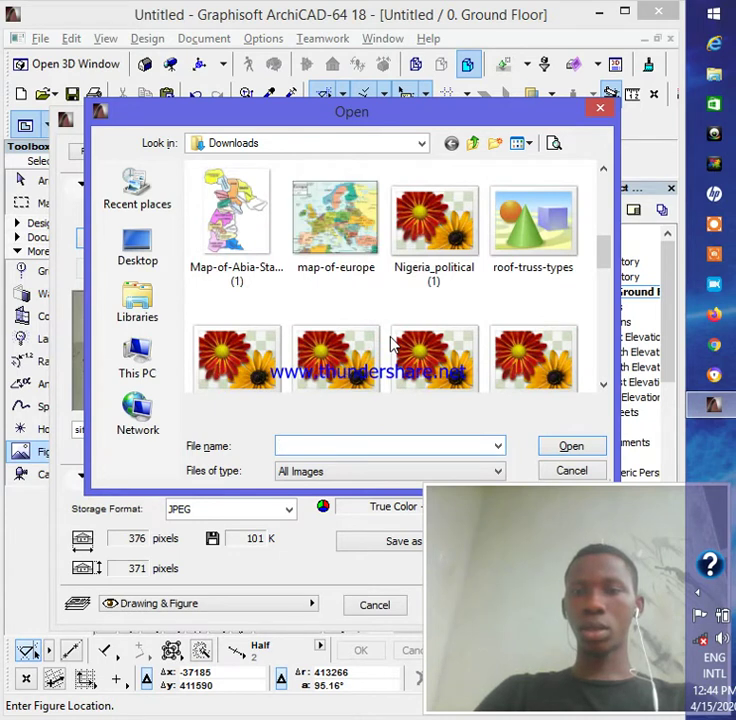
{"action": "scroll", "coordinate": [391, 343], "scroll_direction": "up", "scroll_amount": 2}
{"action": "scroll", "coordinate": [391, 343], "scroll_direction": "down", "scroll_amount": 4}
{"action": "scroll", "coordinate": [391, 343], "scroll_direction": "down", "scroll_amount": 3}
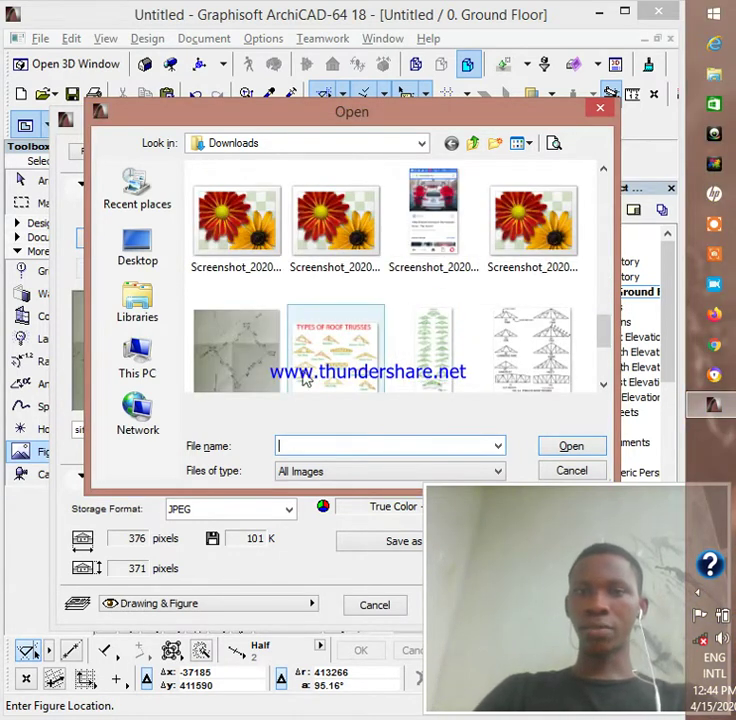
{"action": "left_click", "coordinate": [265, 346]}
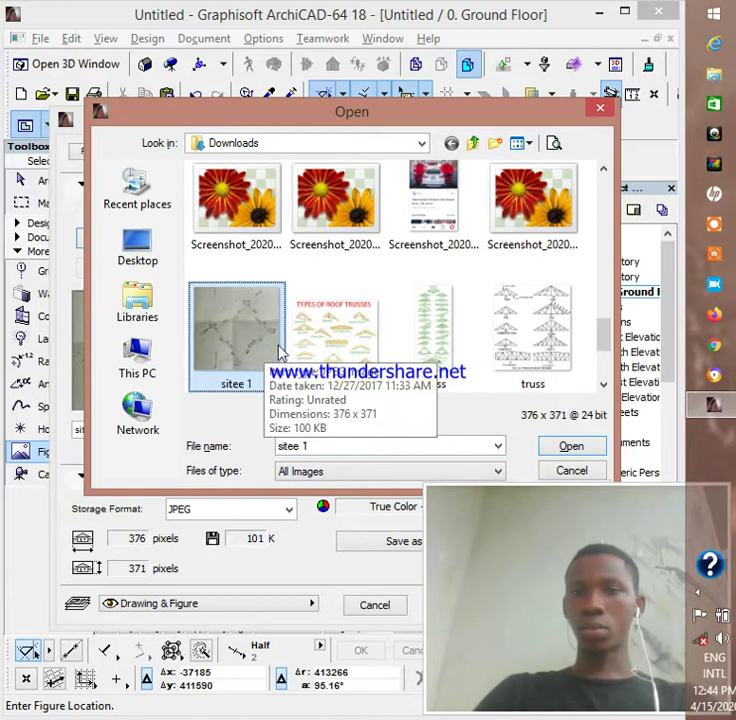
{"action": "left_click", "coordinate": [571, 447]}
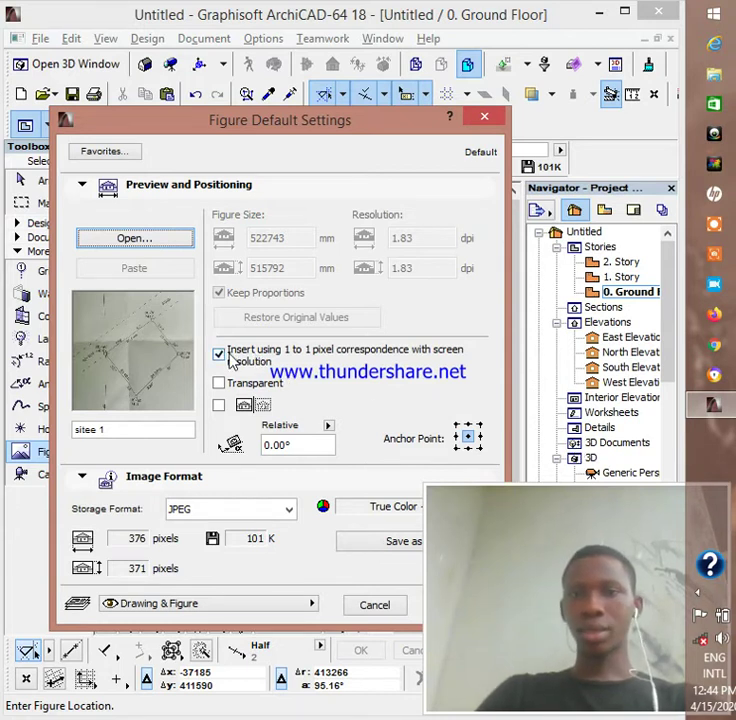
Step: Keep the 1 to 1 pixel correspondence option enabled, accept the figure settings and place the survey image on the ground floor plan
{"action": "left_click", "coordinate": [231, 358]}
{"action": "left_click", "coordinate": [231, 358]}
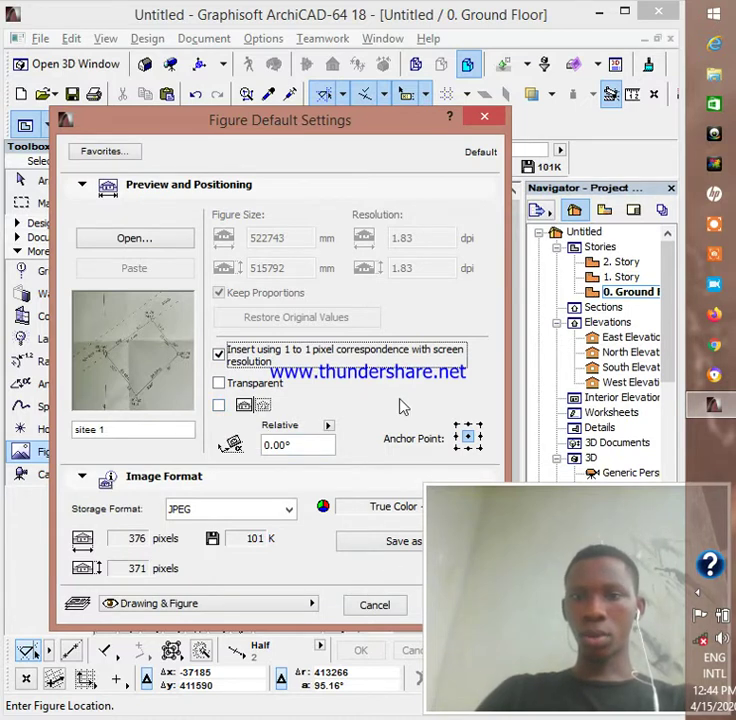
{"action": "left_click_drag", "start_coordinate": [300, 120], "coordinate": [255, 36]}
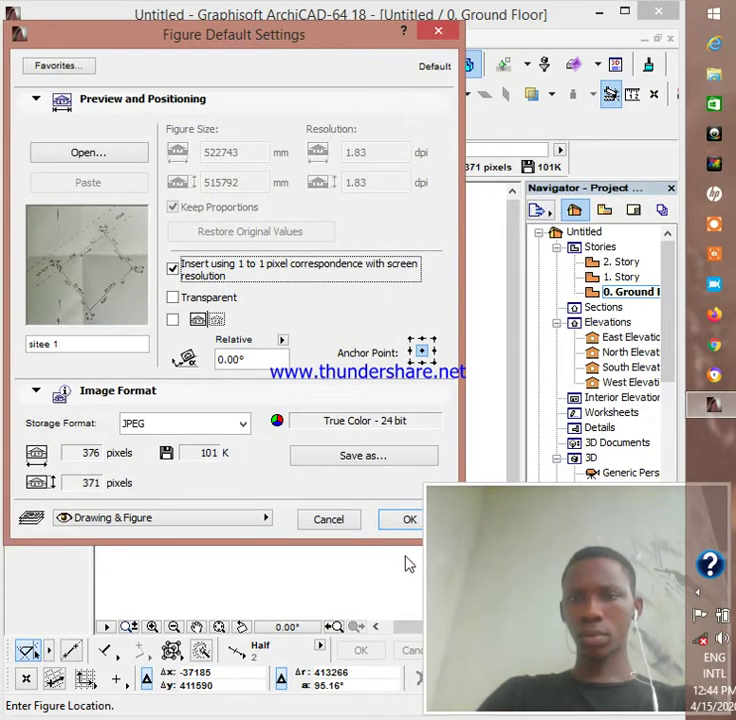
{"action": "left_click", "coordinate": [400, 521]}
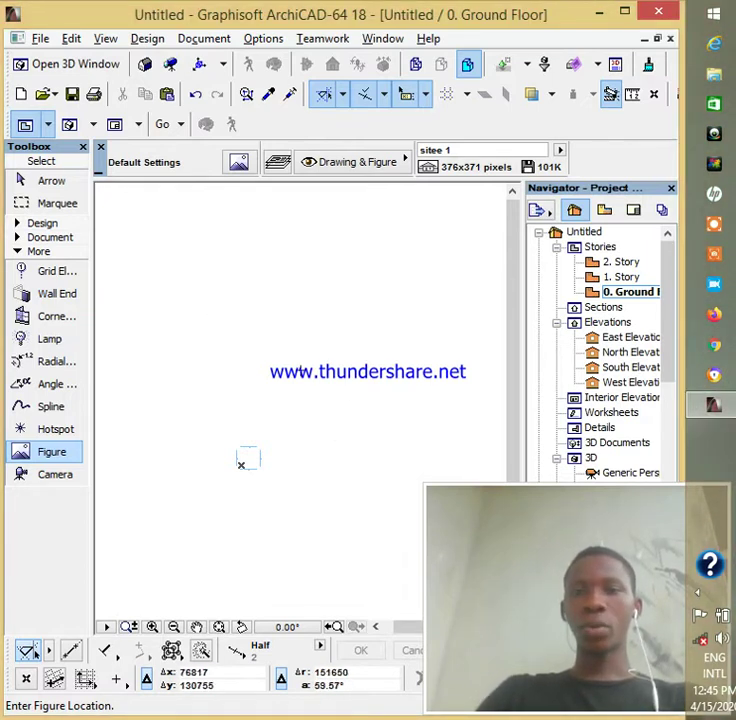
{"action": "left_click", "coordinate": [249, 248]}
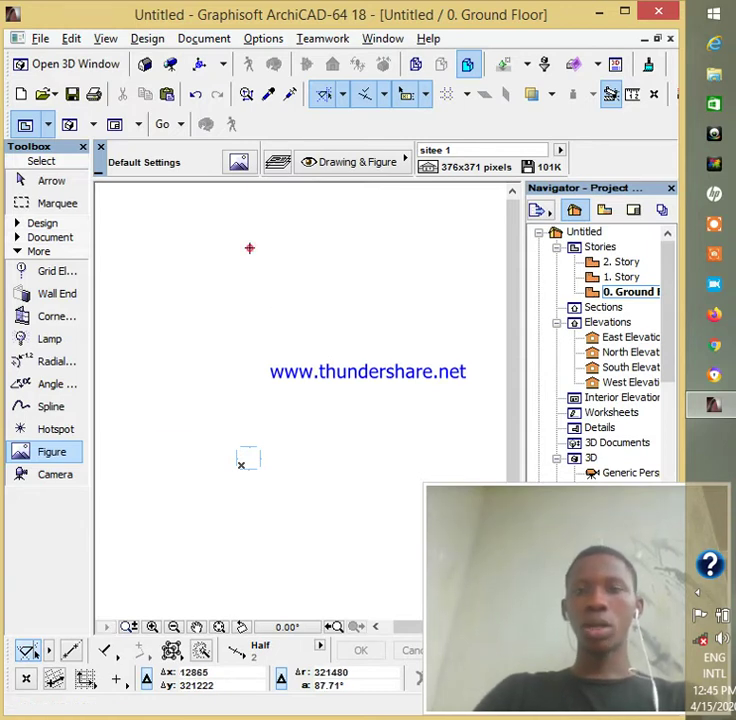
Step: Place three more copies of the survey image around the first one
{"action": "left_click", "coordinate": [288, 570]}
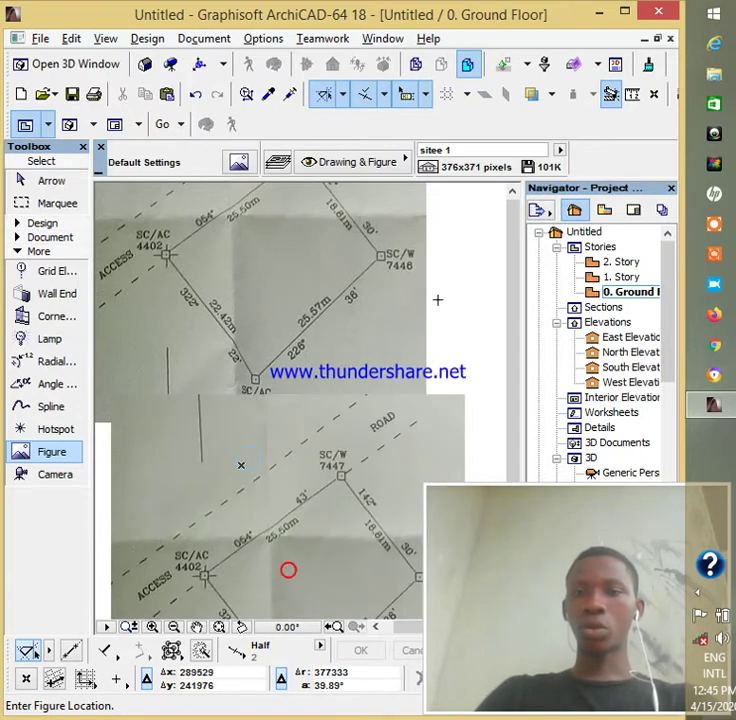
{"action": "left_click", "coordinate": [443, 297]}
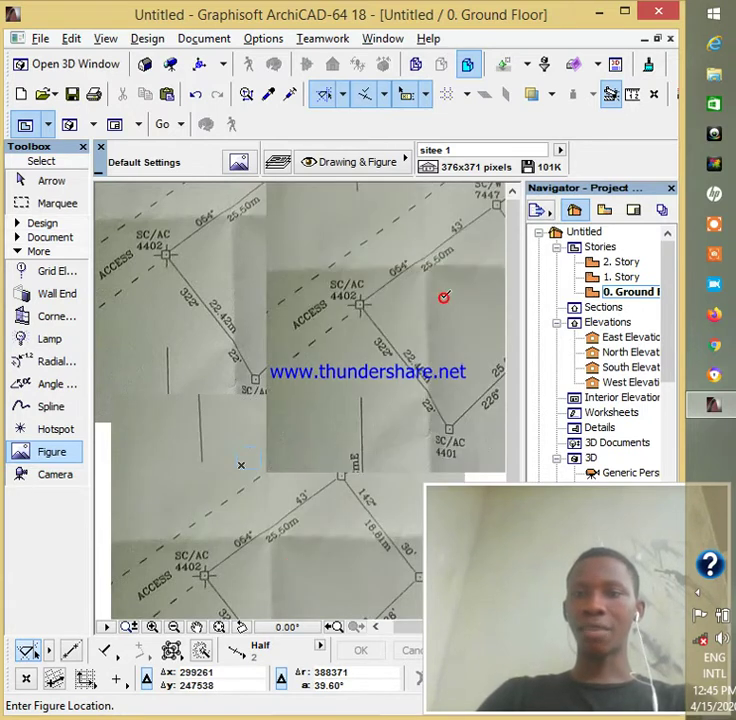
{"action": "left_click", "coordinate": [127, 441]}
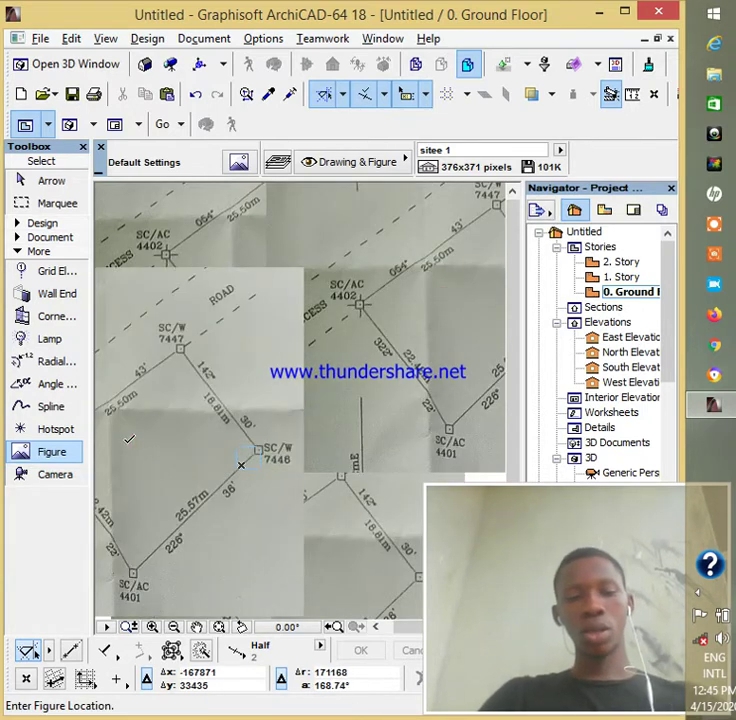
Step: Remove the three extra copies of the survey image, keeping only the first one placed
{"action": "key", "text": "z"}
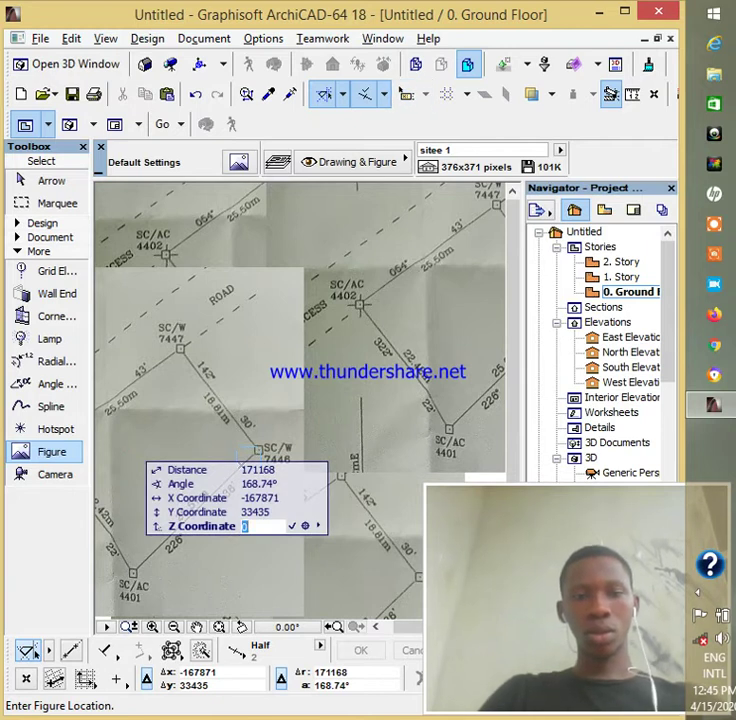
{"action": "key", "text": "Escape"}
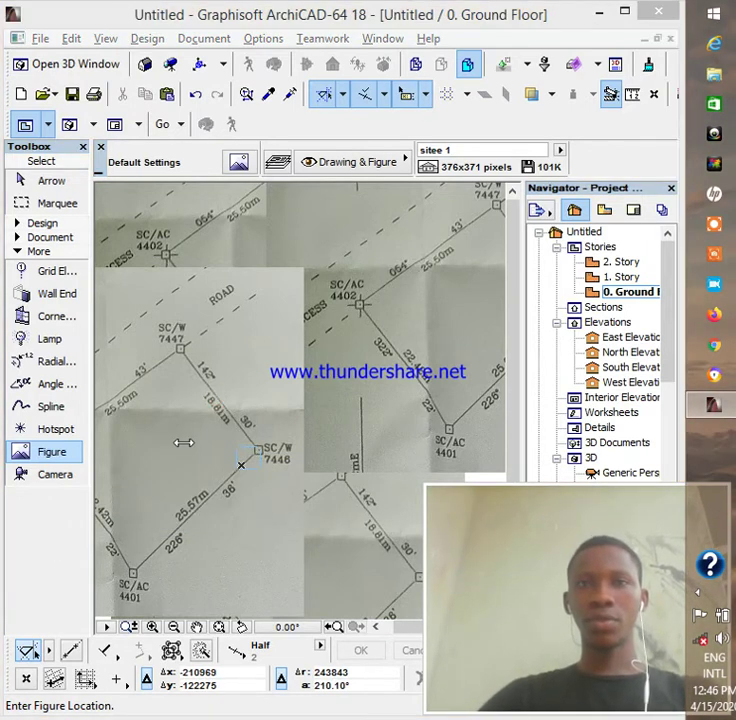
{"action": "left_click", "coordinate": [184, 442]}
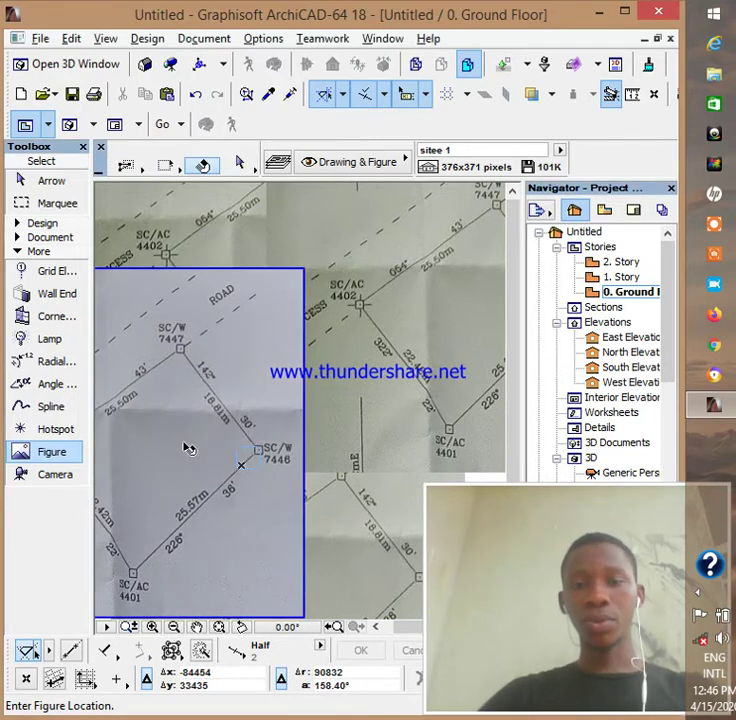
{"action": "left_click", "coordinate": [185, 447]}
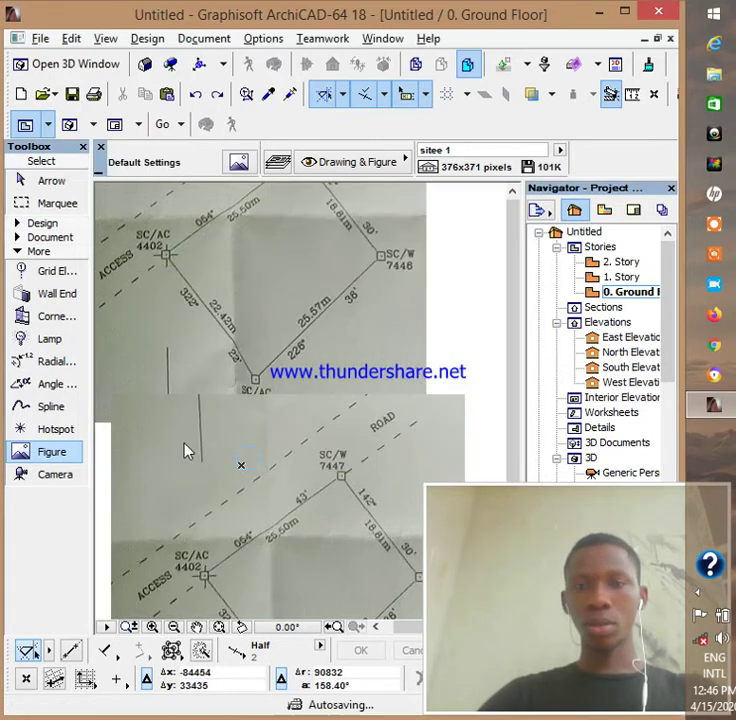
{"action": "left_click", "coordinate": [204, 409]}
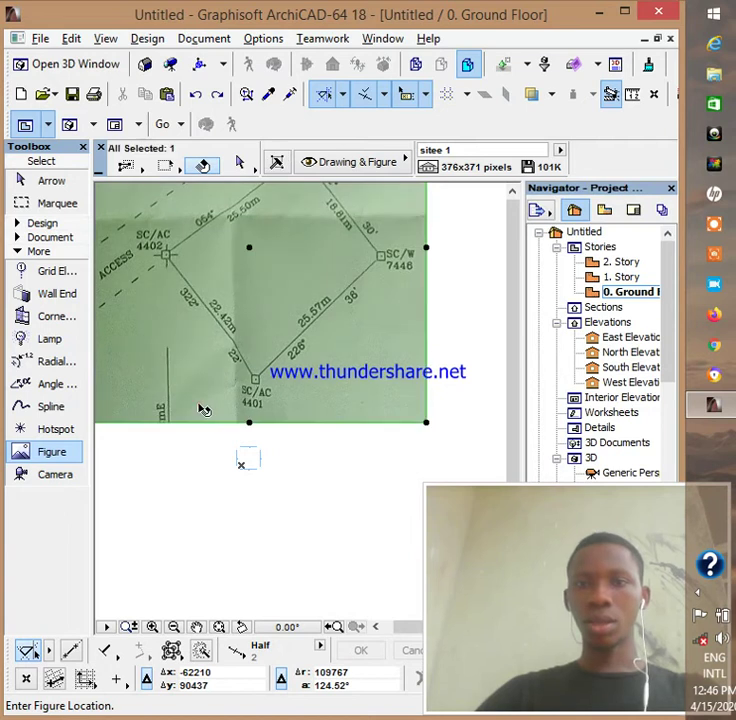
{"action": "left_click", "coordinate": [199, 402]}
Step: Deselect the image and trace two site boundary lines over it, from beacon SC/AC 4401 to SC/AC 4402 and from SC/W 7447 to SC/AC 4402
{"action": "left_click", "coordinate": [238, 475]}
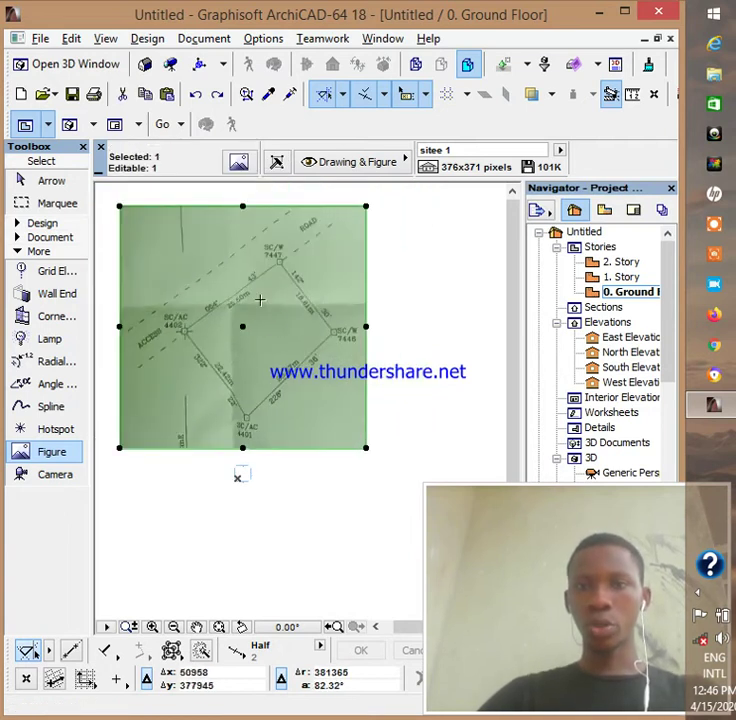
{"action": "scroll", "coordinate": [260, 300], "scroll_direction": "up", "scroll_amount": 2}
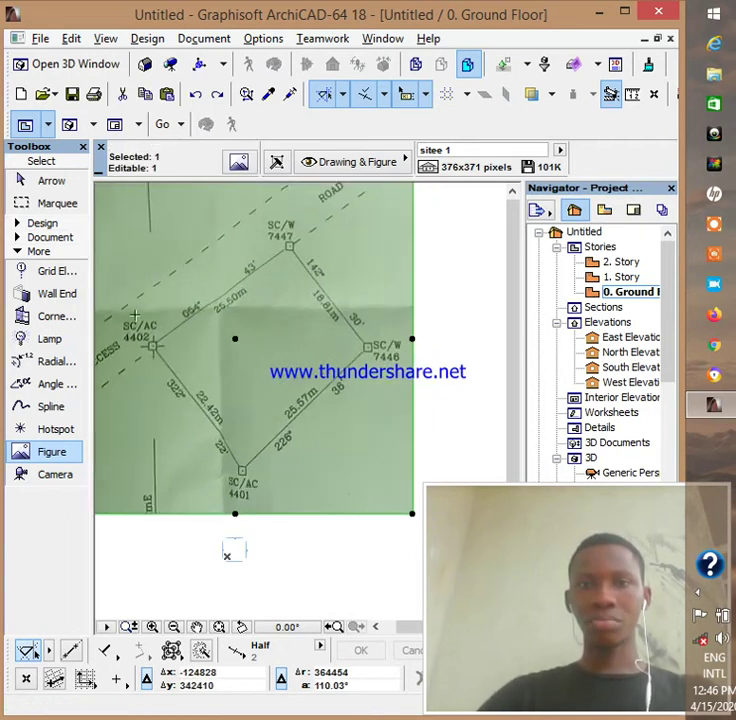
{"action": "left_click", "coordinate": [438, 312]}
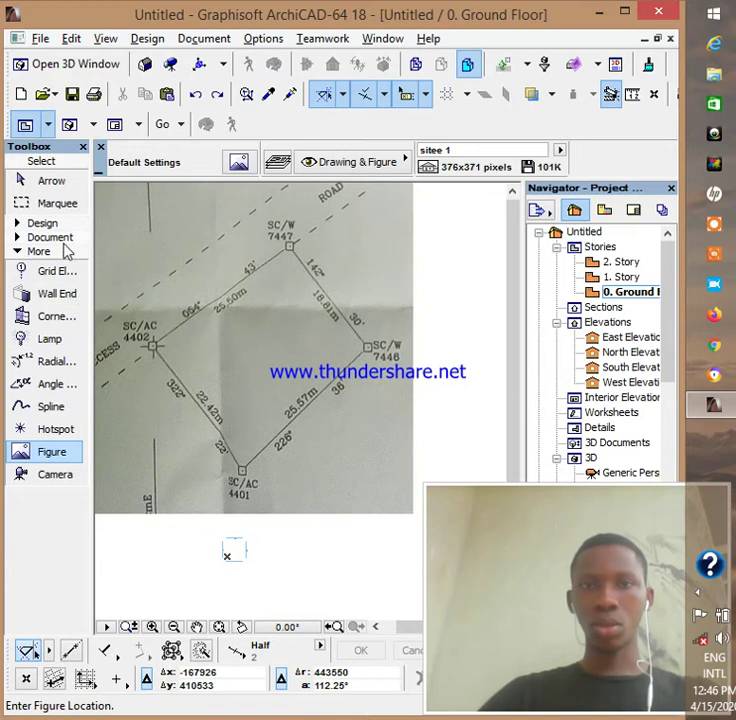
{"action": "left_click", "coordinate": [60, 238]}
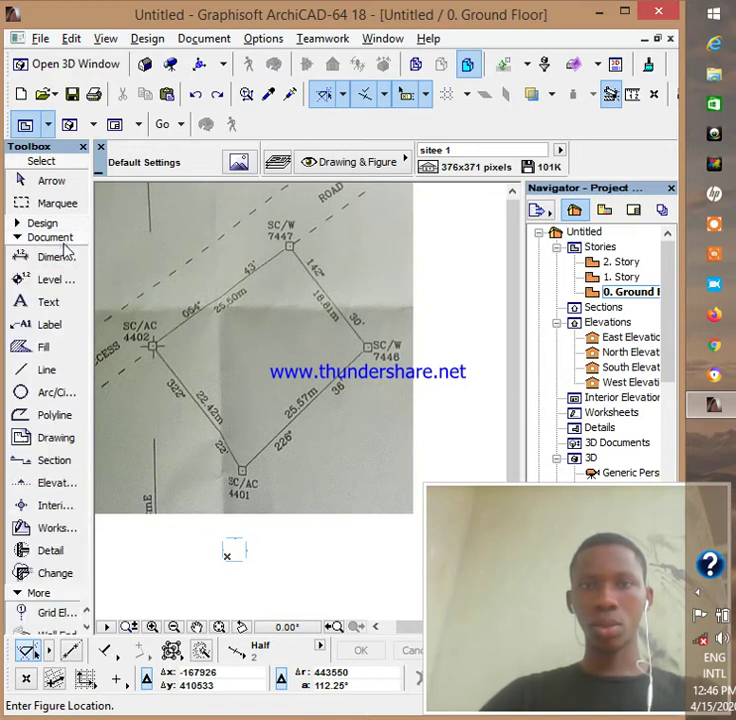
{"action": "left_click", "coordinate": [50, 370]}
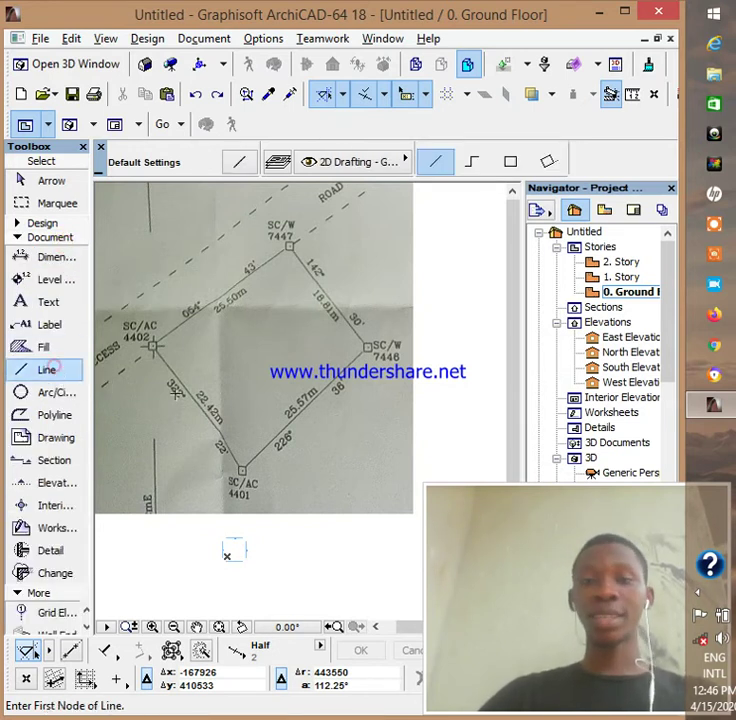
{"action": "left_click", "coordinate": [242, 470]}
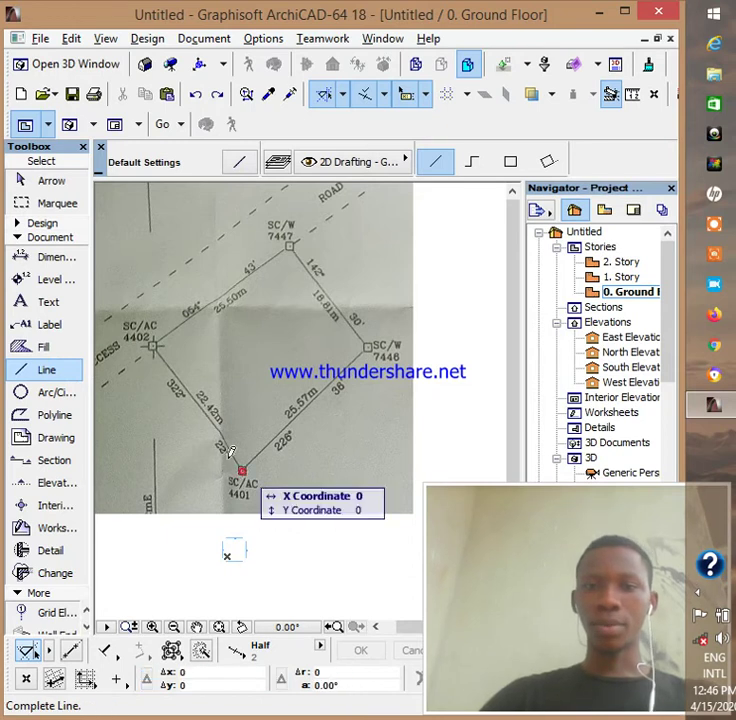
{"action": "left_click", "coordinate": [155, 343]}
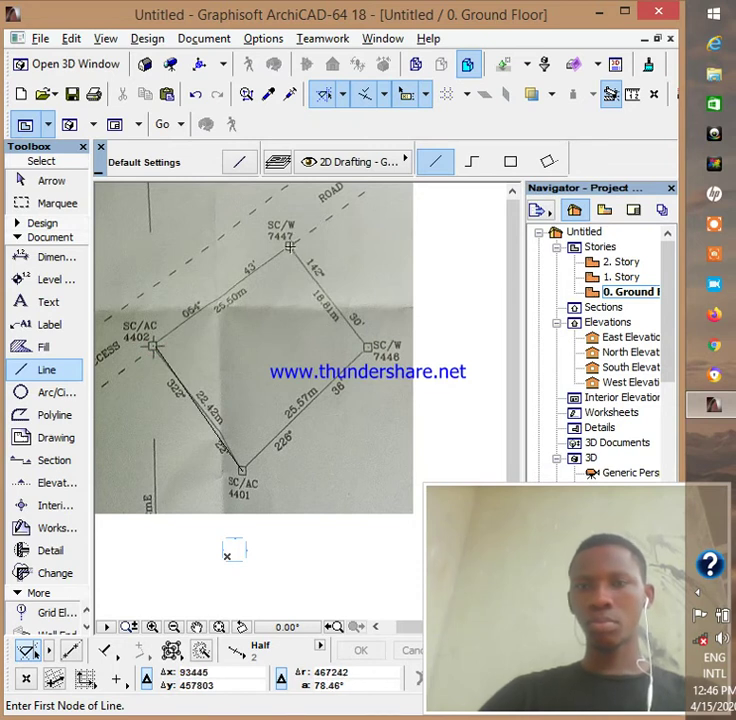
{"action": "left_click", "coordinate": [290, 245]}
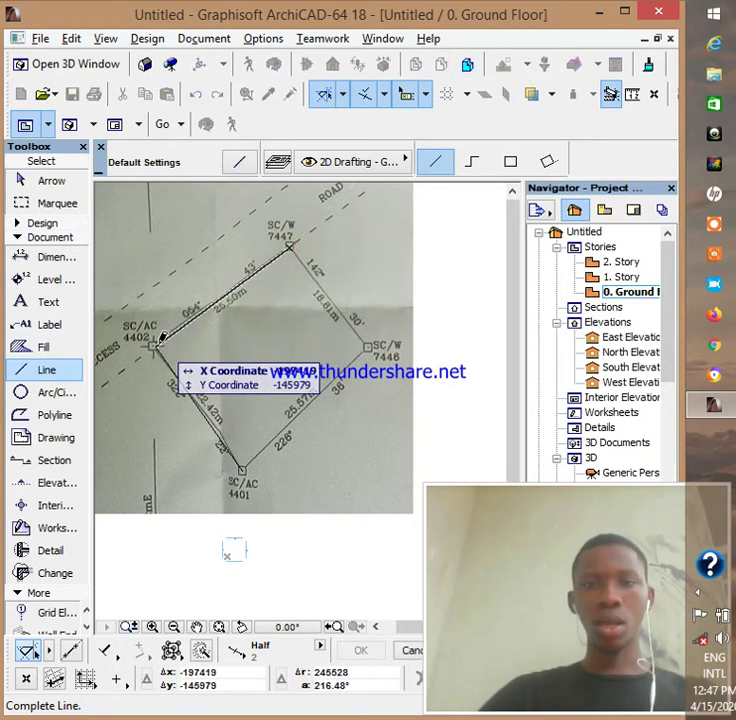
{"action": "left_click", "coordinate": [155, 343]}
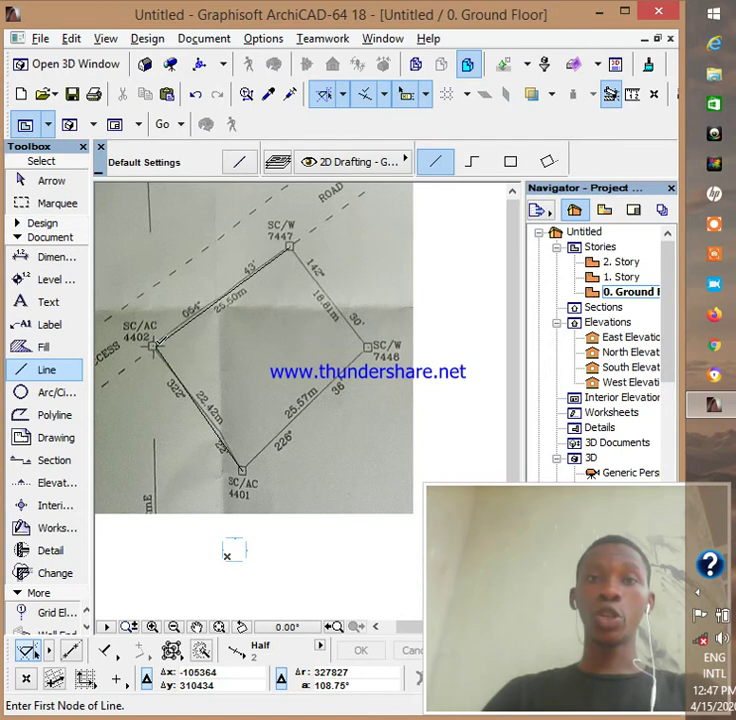